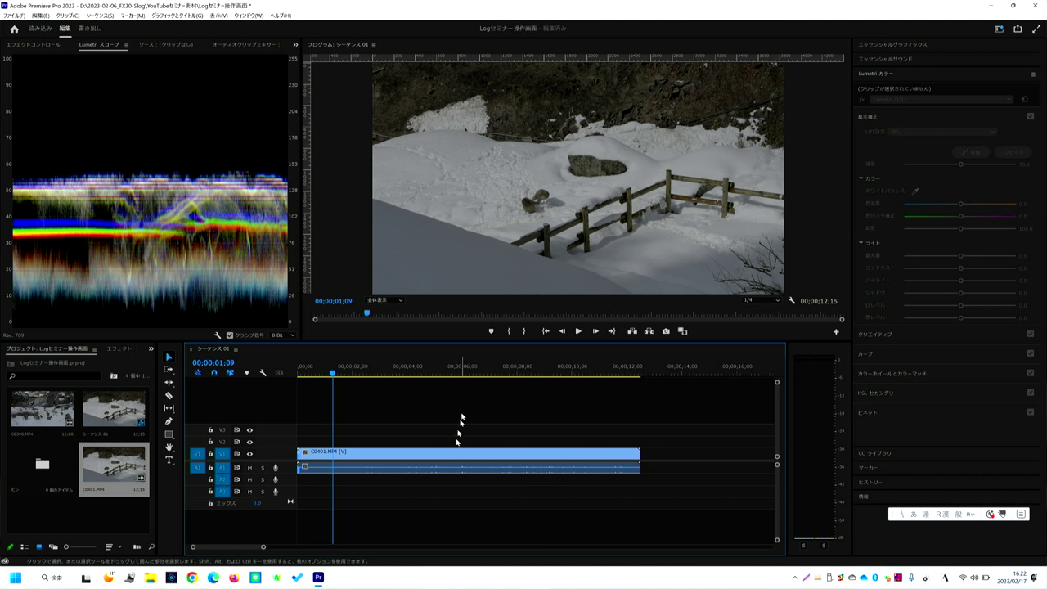
Review the C0401.MP4 footage at several points along the timeline
click(482, 370)
click(512, 368)
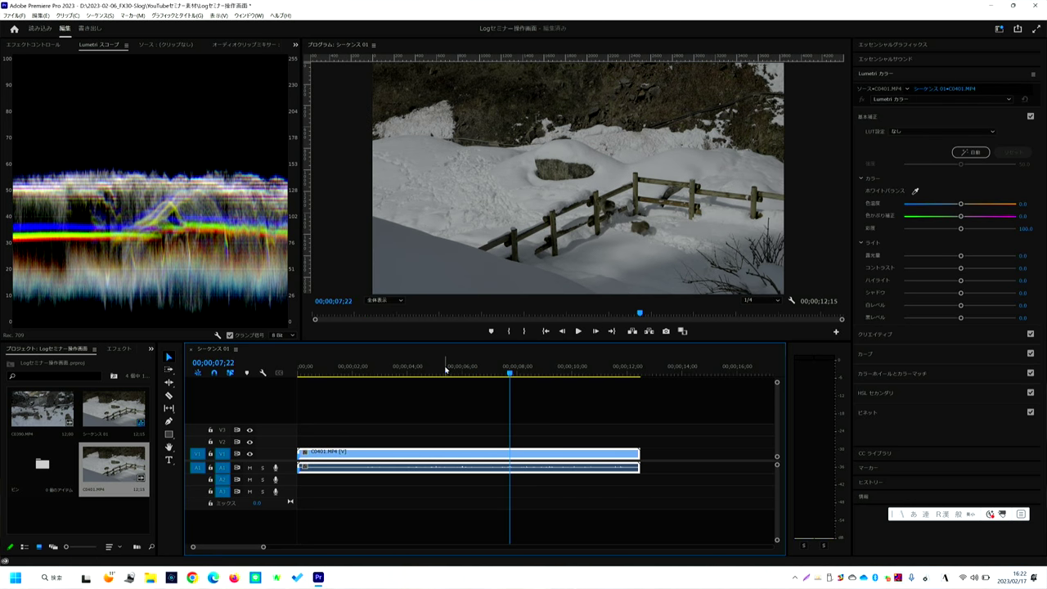
click(378, 372)
click(530, 370)
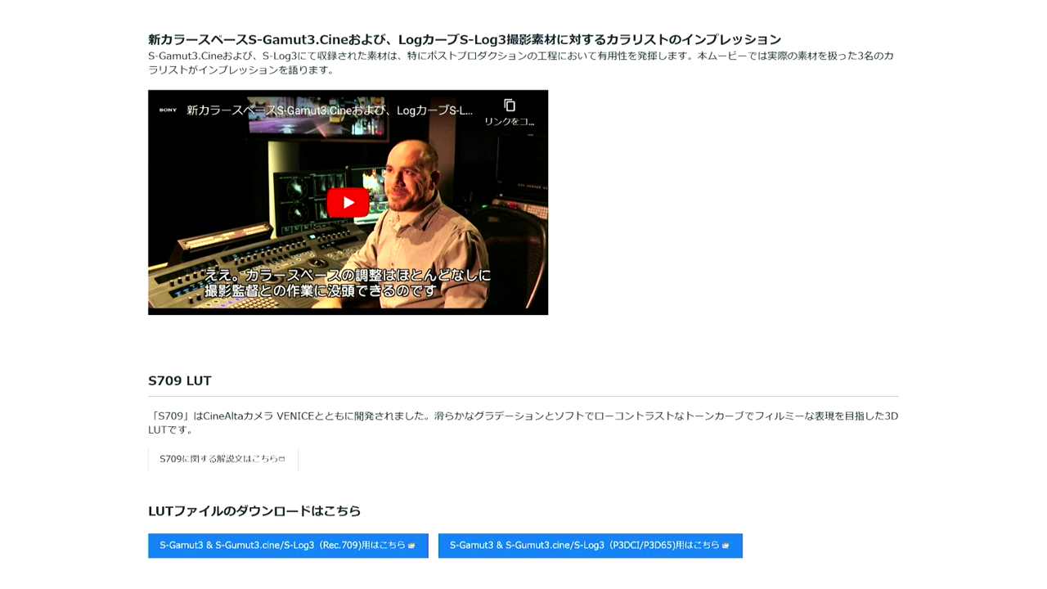
Look over Sony's Technical tips page, from its S-Gamut introduction down to the LUT file download section
scroll(785, 280, up, 10)
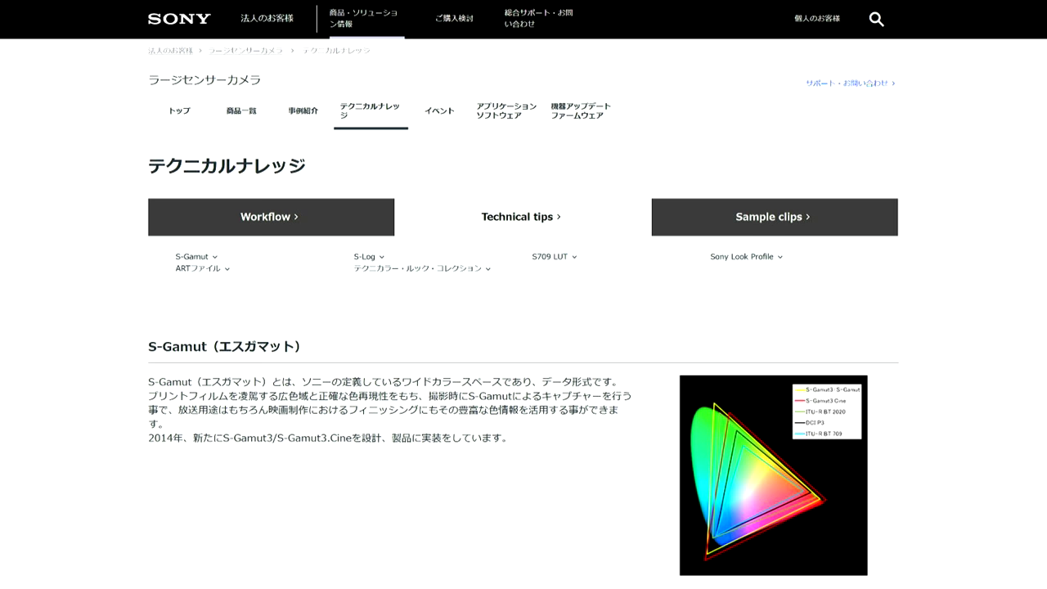
scroll(465, 434, down, 4)
scroll(459, 438, down, 7)
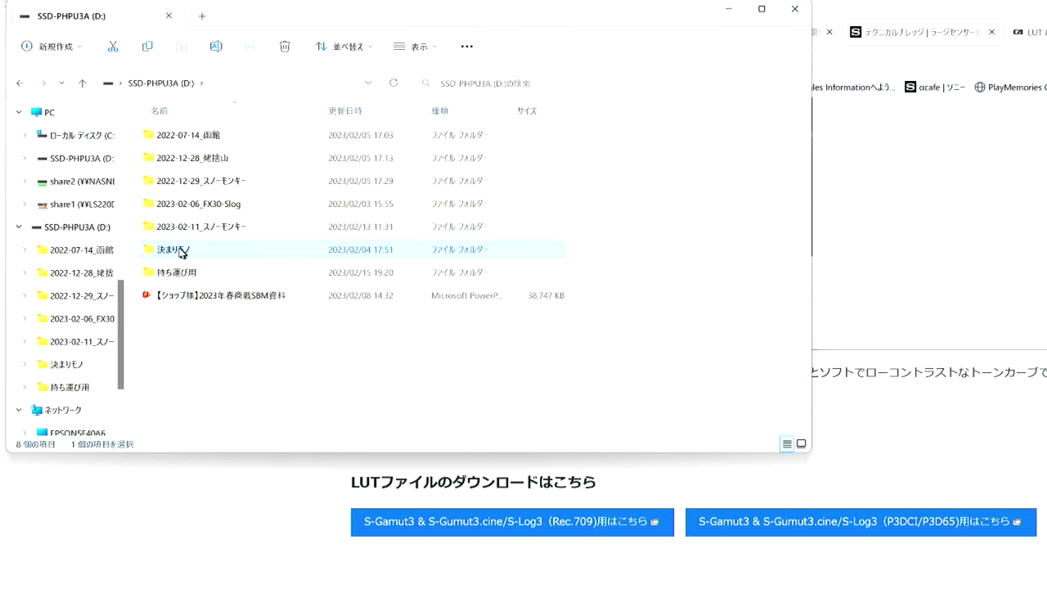
Browse drive D: through 決まりモノ, Lut and the Look_profile_for_resolve_S-Gamut3.cine_Slog3 folders and select SL3SG3Ctos709.cube
double_click(177, 249)
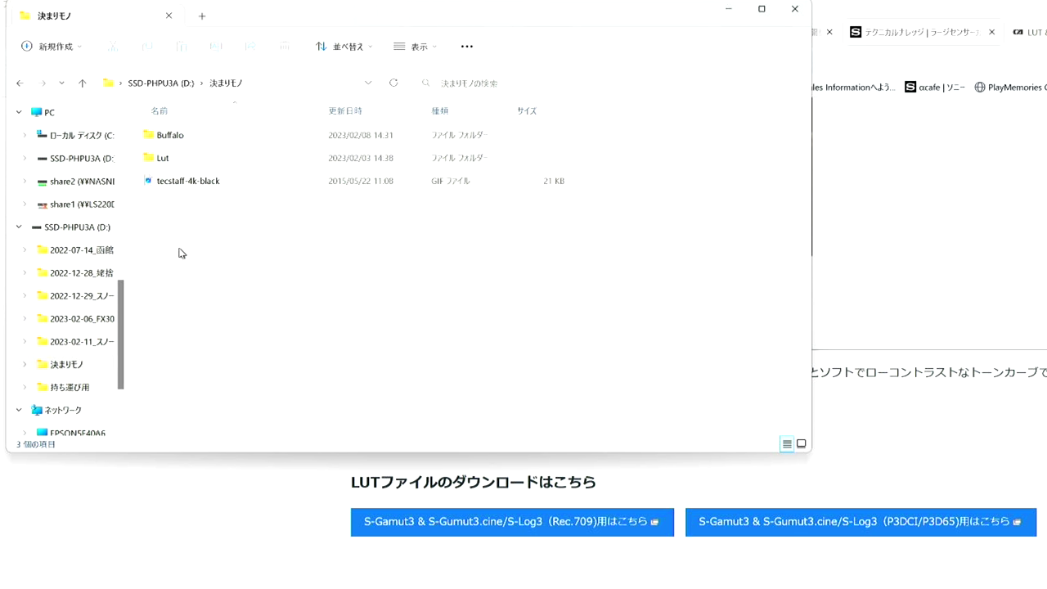
double_click(166, 158)
click(180, 139)
double_click(180, 137)
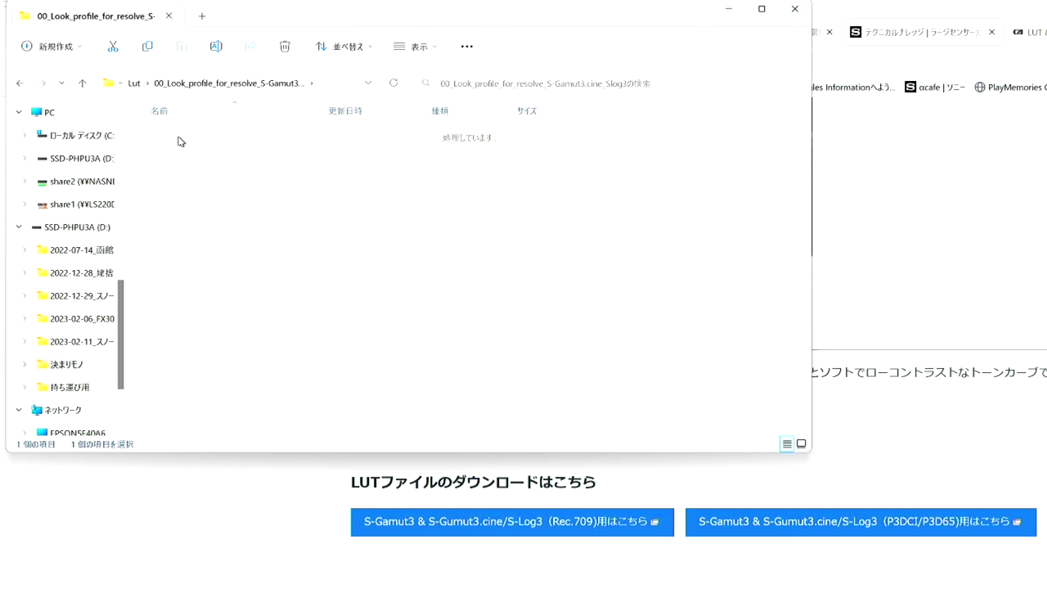
double_click(181, 137)
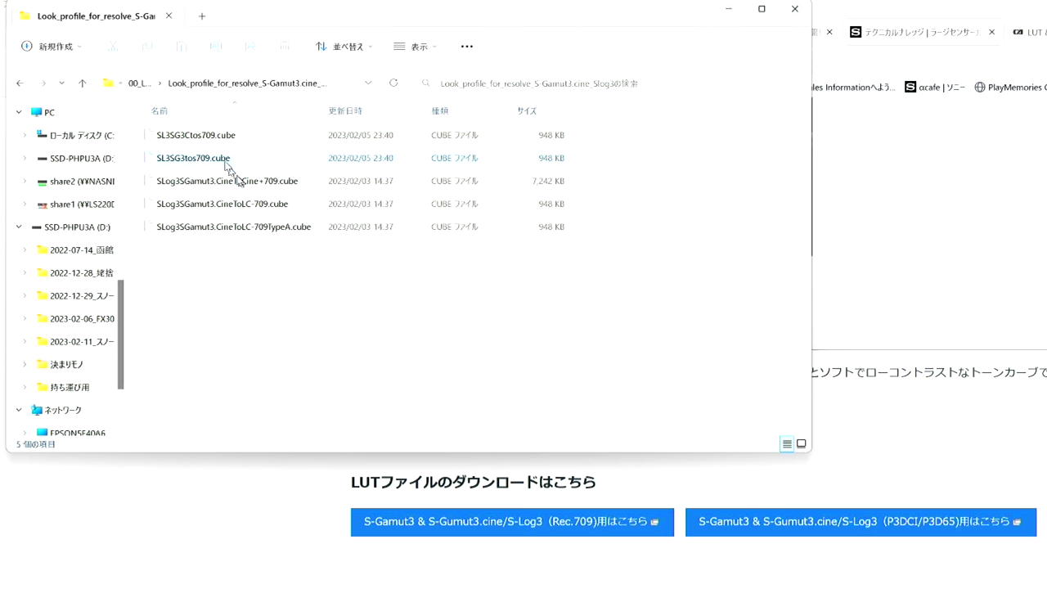
click(211, 134)
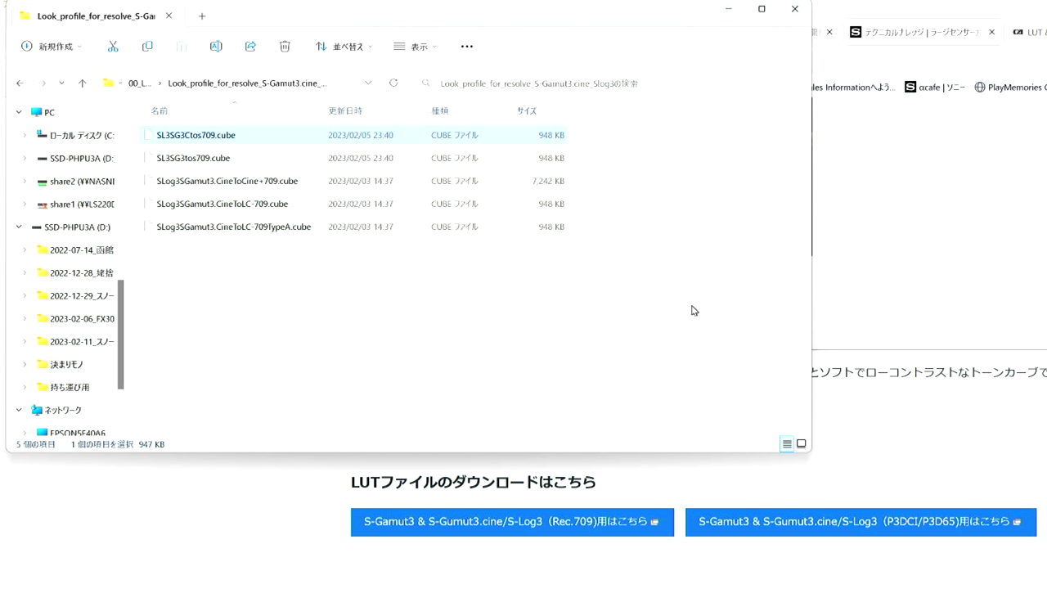
Switch to Premiere Pro and load SL3SG3Ctos709.cube from D:\決まりモノ\Lut as the basic correction LUT of clip C0401.MP4
key(super+Tab)
click(508, 535)
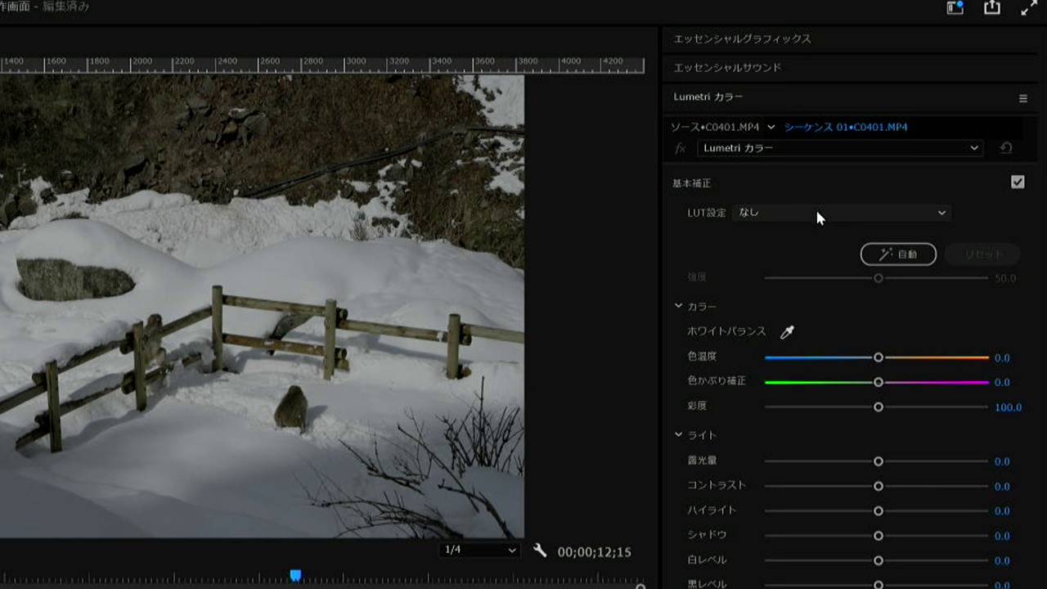
click(817, 212)
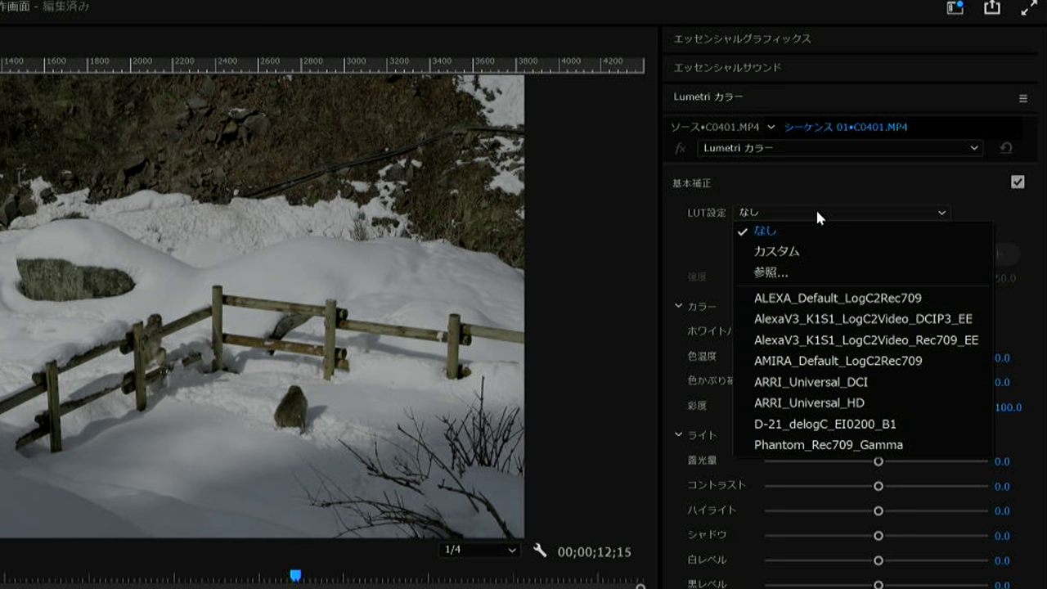
click(815, 243)
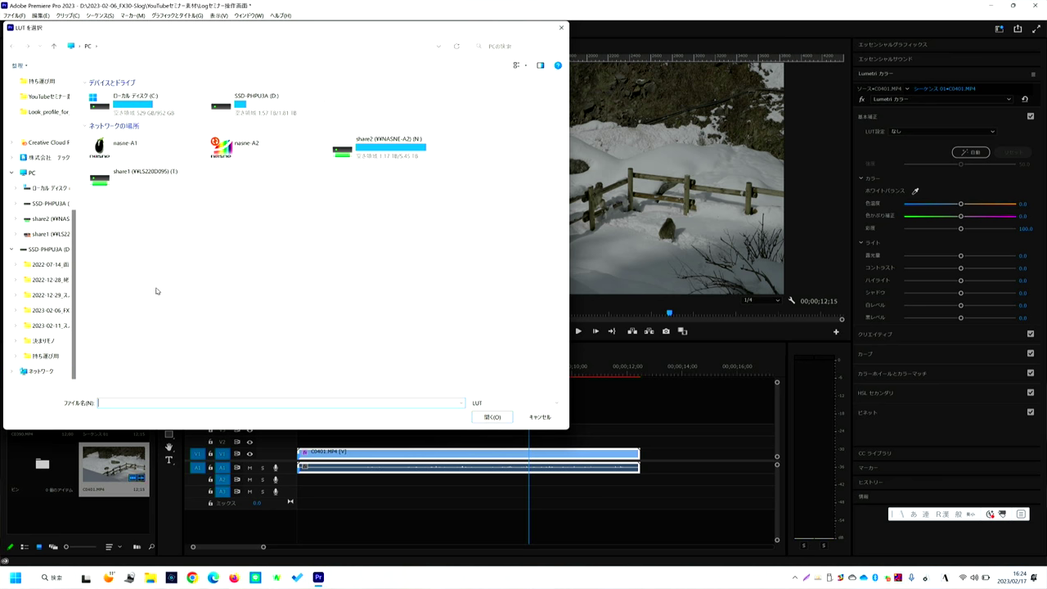
double_click(242, 107)
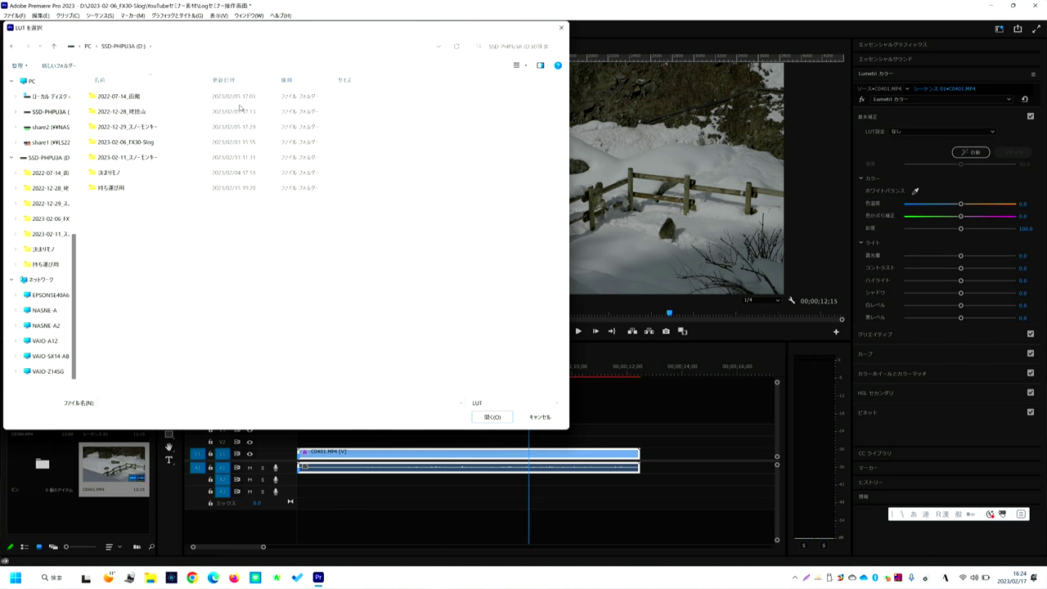
double_click(108, 173)
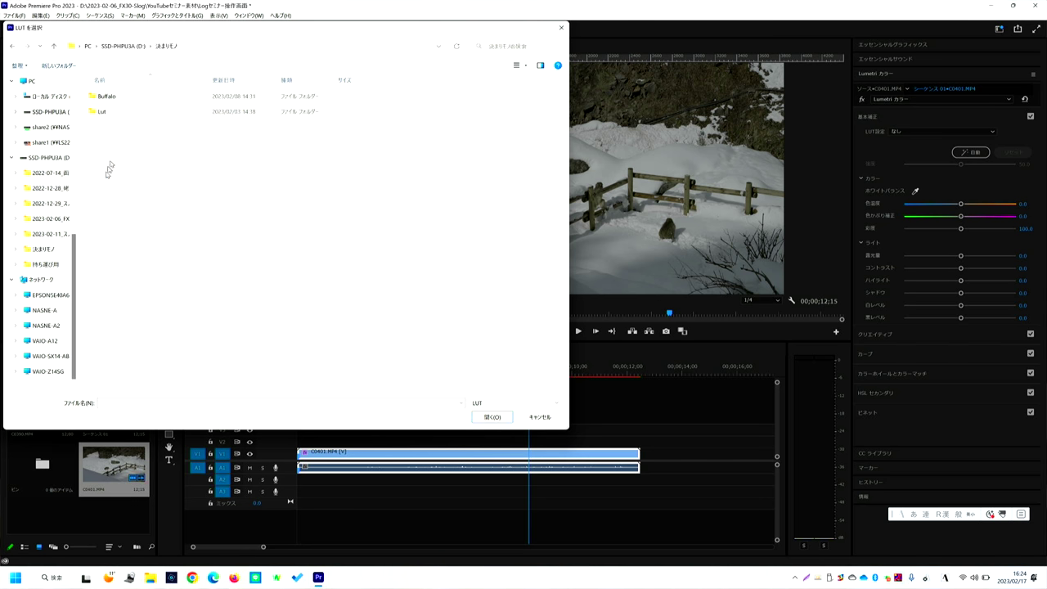
double_click(99, 112)
double_click(108, 96)
double_click(112, 97)
click(113, 97)
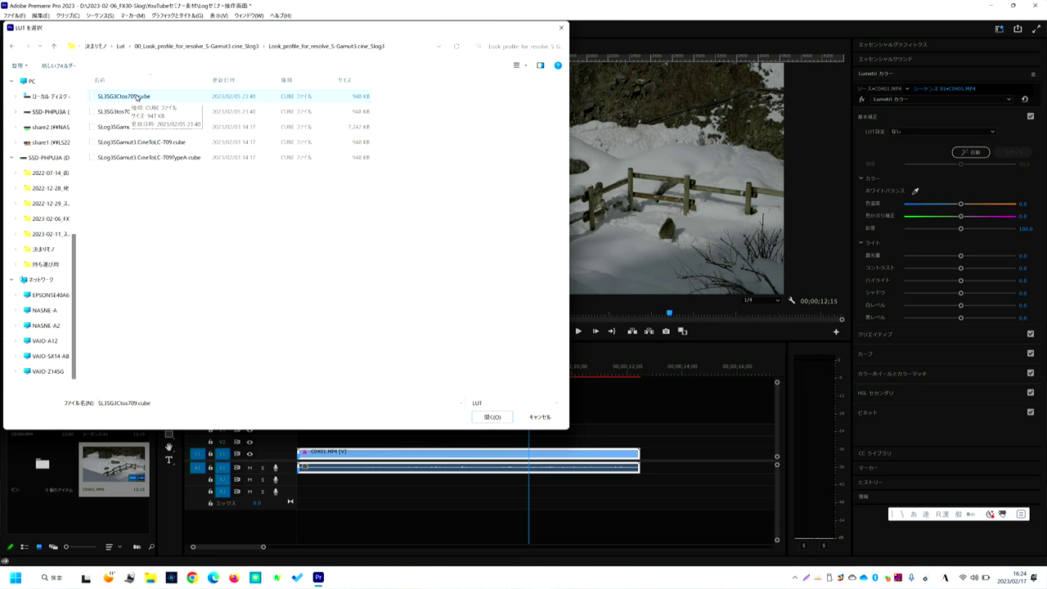
double_click(136, 97)
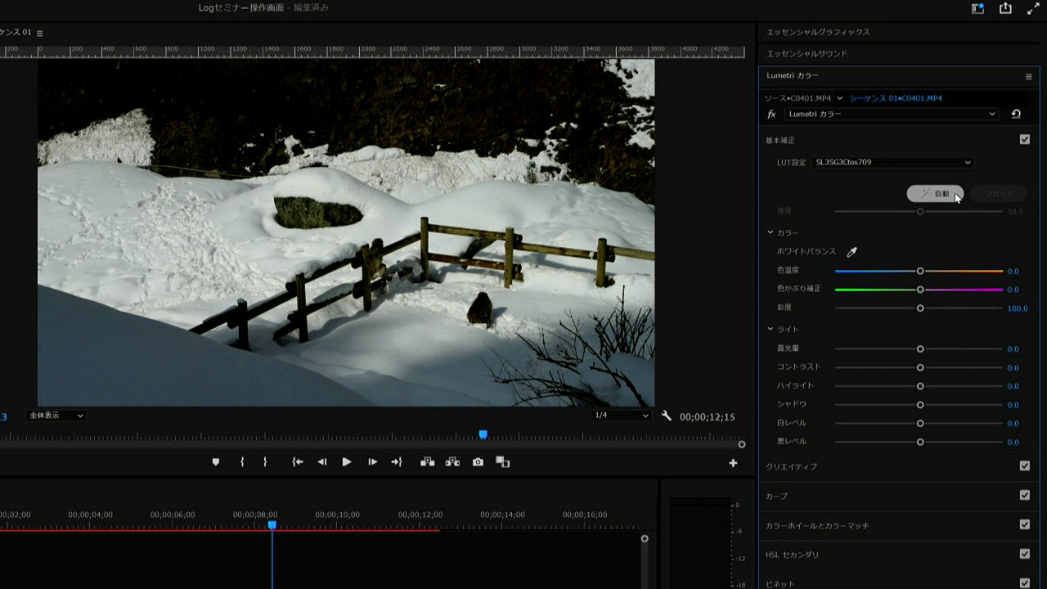
Auto-correct clip C0401.MP4 and fine-tune its light settings to exposure 1.9 and highlights 16.9
click(949, 197)
click(949, 195)
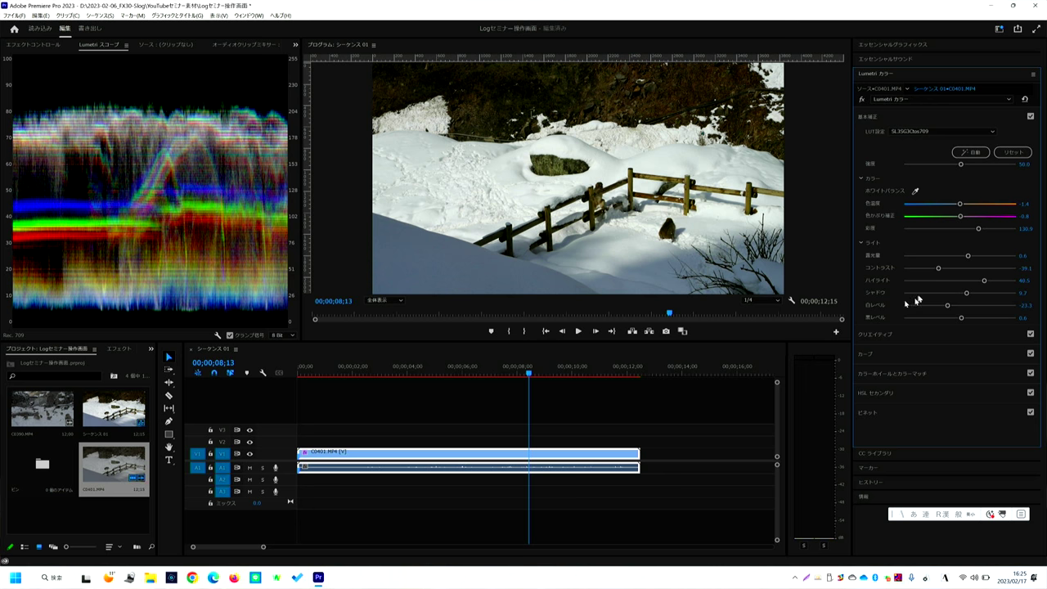
drag(968, 257, 978, 257)
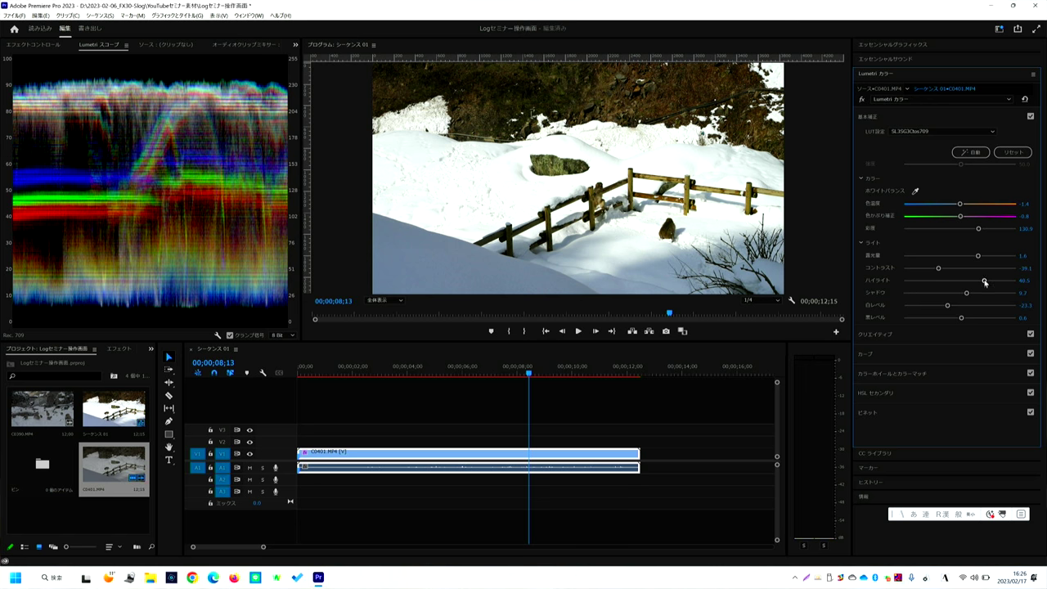
drag(985, 281, 970, 282)
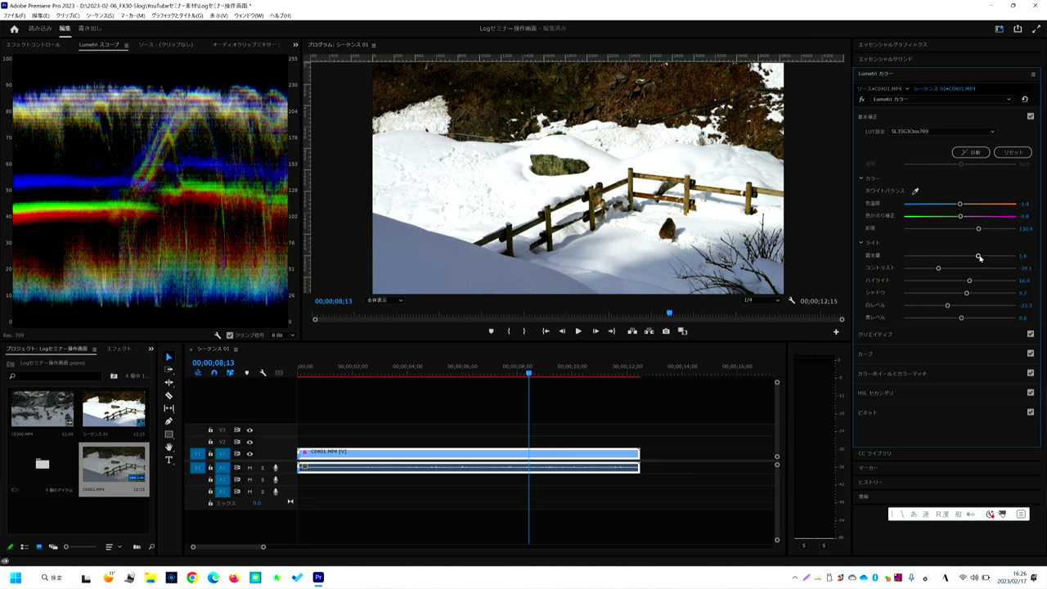
drag(981, 257, 981, 258)
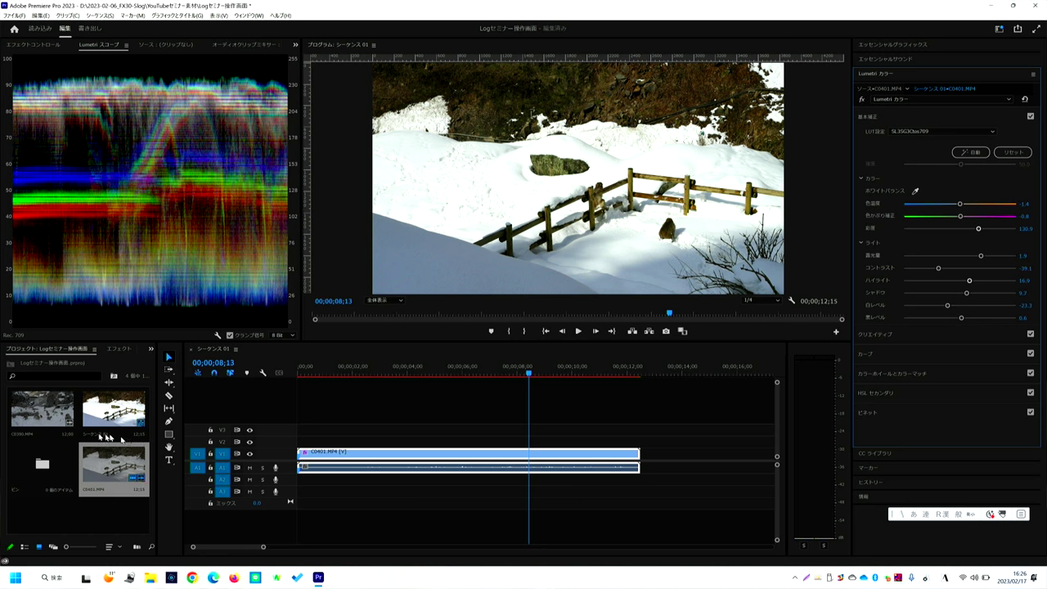
Place C0390.MP4 directly after C0401.MP4 on the timeline and apply the SL3SG3Ctos709.cube LUT to it
drag(48, 419, 642, 464)
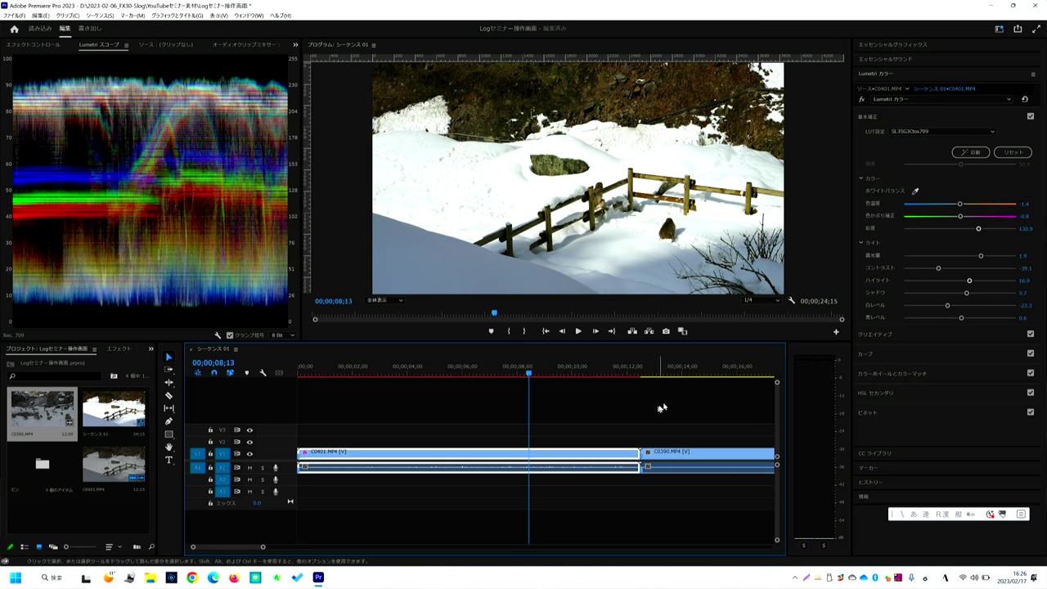
click(721, 372)
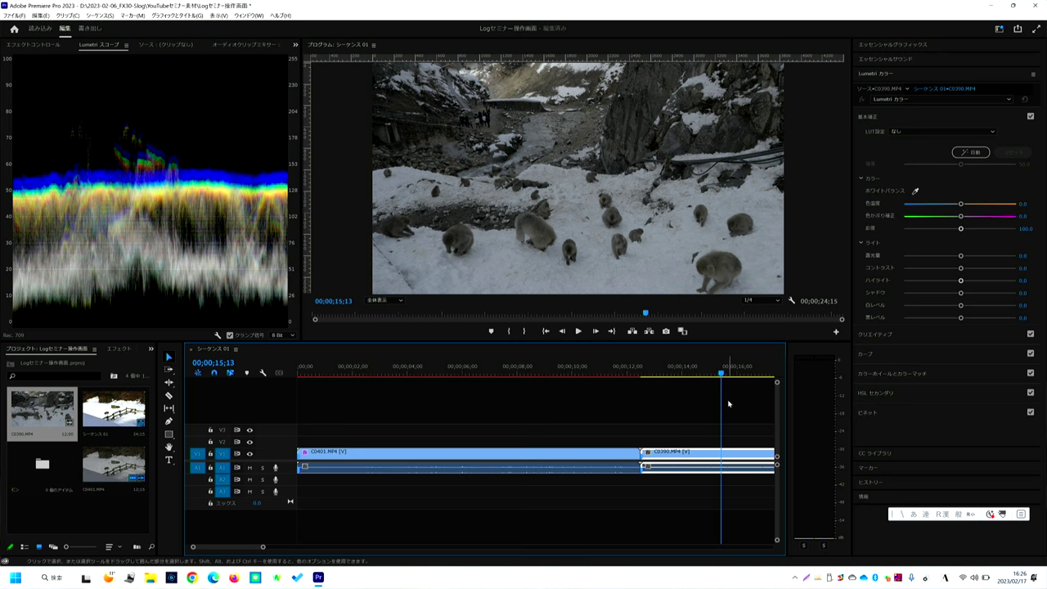
click(989, 133)
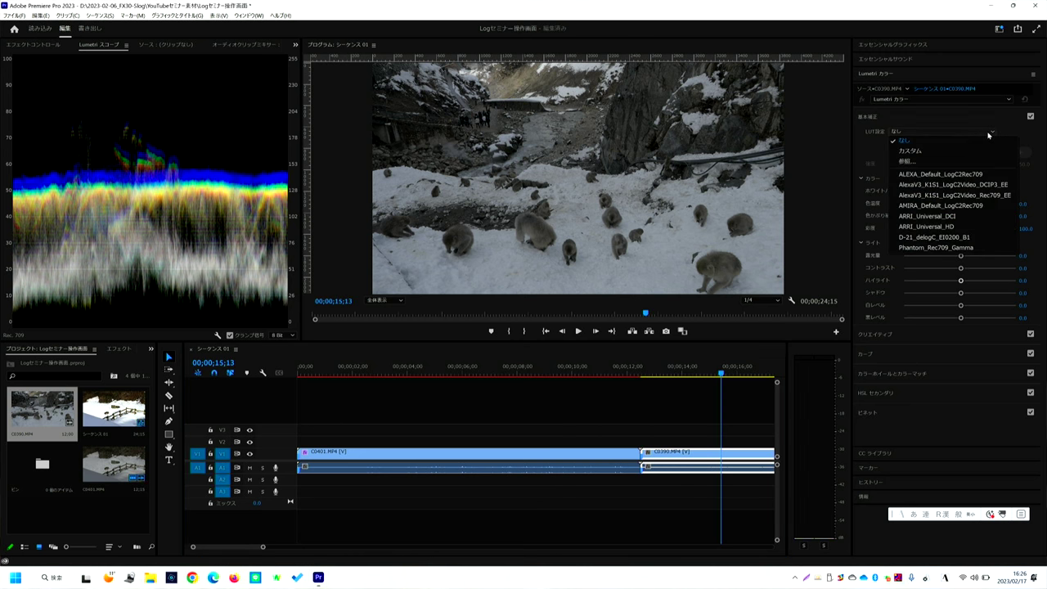
click(980, 140)
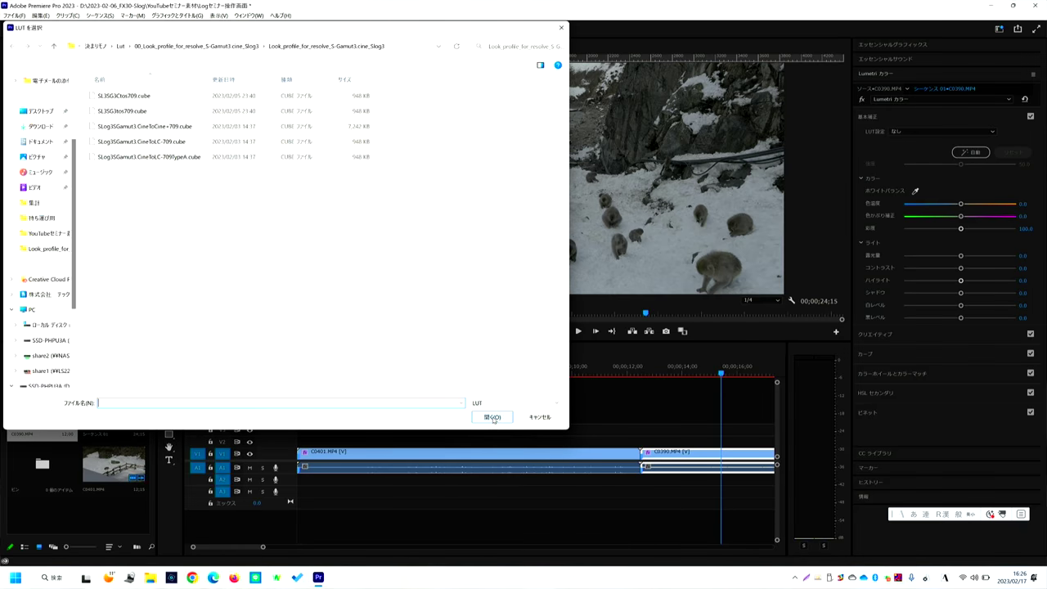
double_click(117, 100)
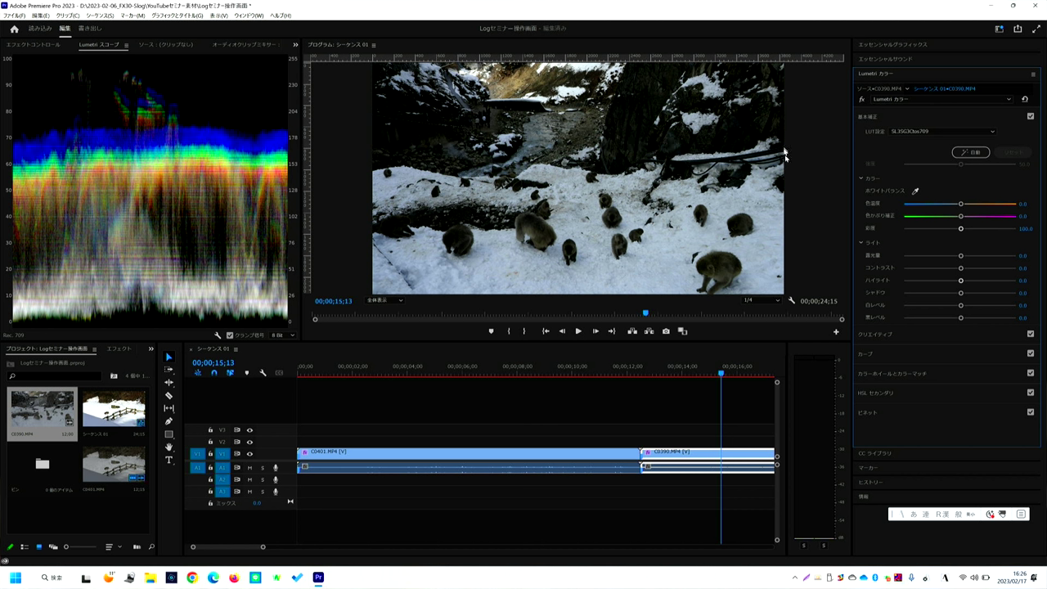
Auto-correct clip C0390.MP4 and fine-tune its light settings to exposure 1.4, highlights 26.3 and shadows 12.7
click(972, 155)
click(971, 153)
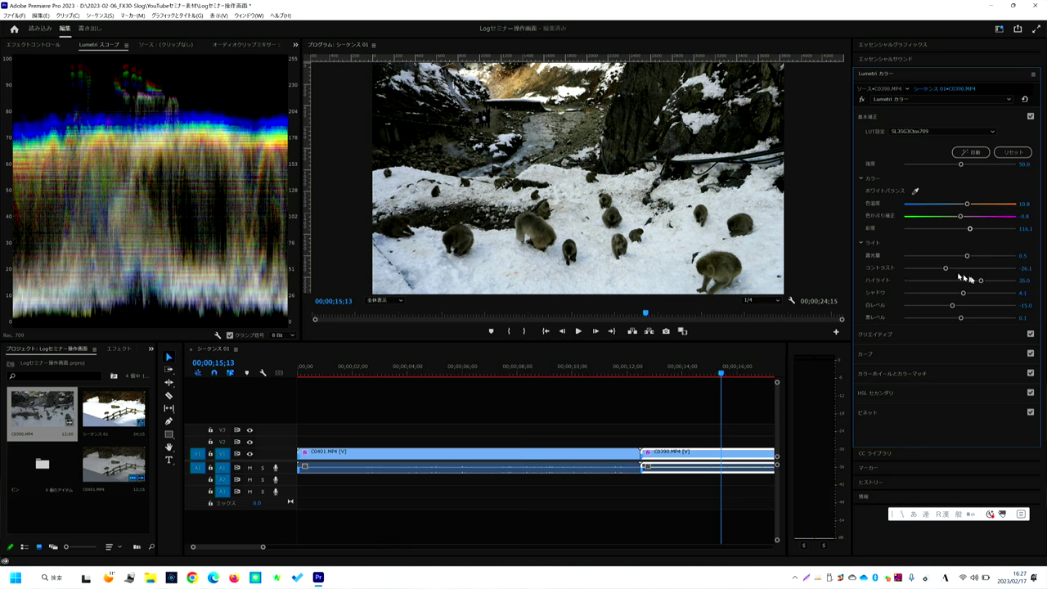
mouse_move(980, 281)
mouse_down()
mouse_move(952, 283)
mouse_move(1014, 279)
mouse_move(983, 279)
mouse_up()
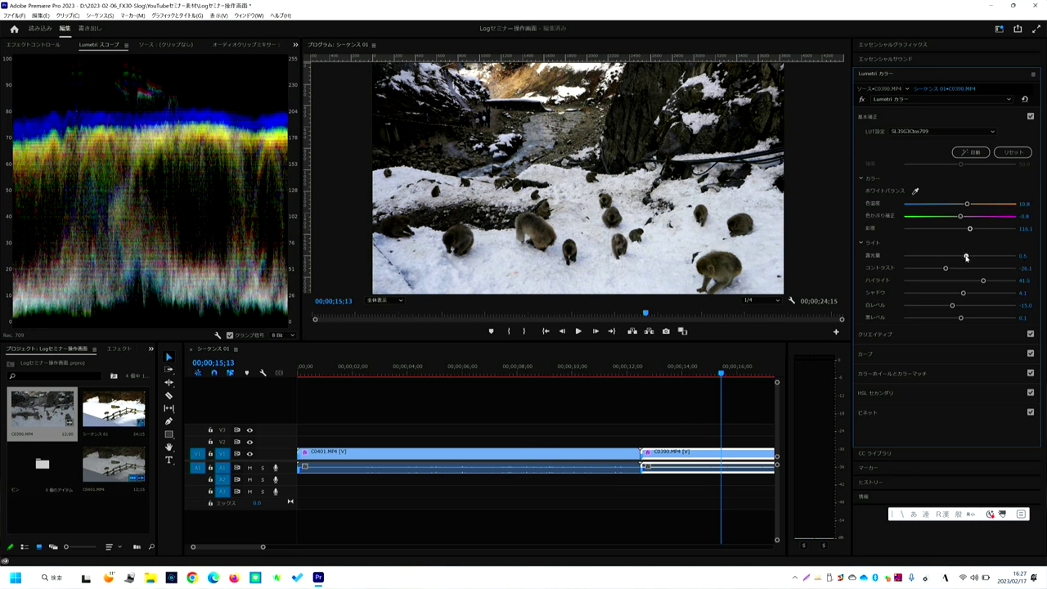
drag(966, 257, 972, 257)
drag(964, 294, 967, 293)
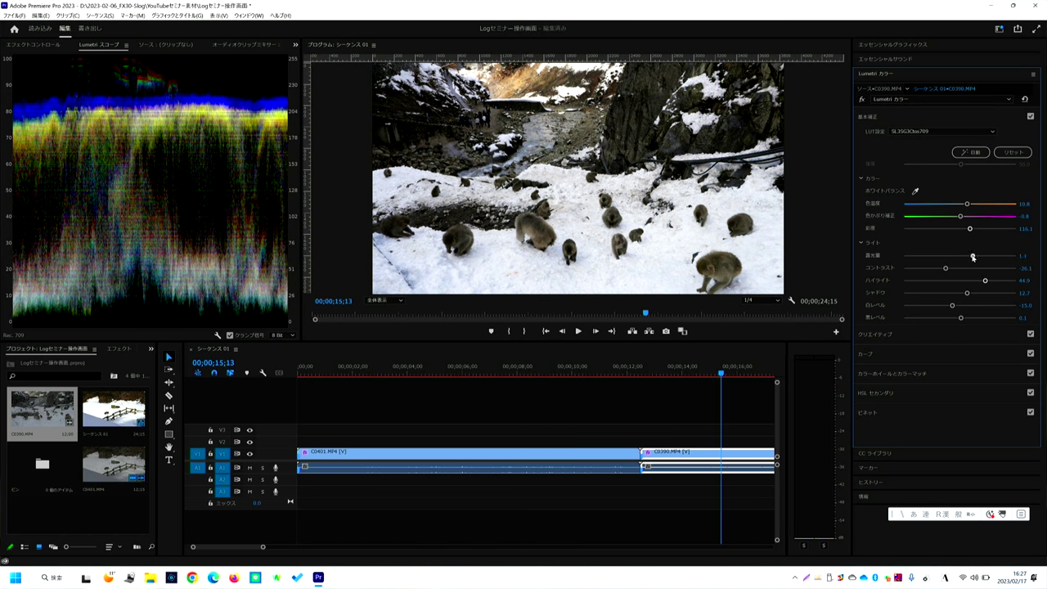
drag(973, 256, 976, 256)
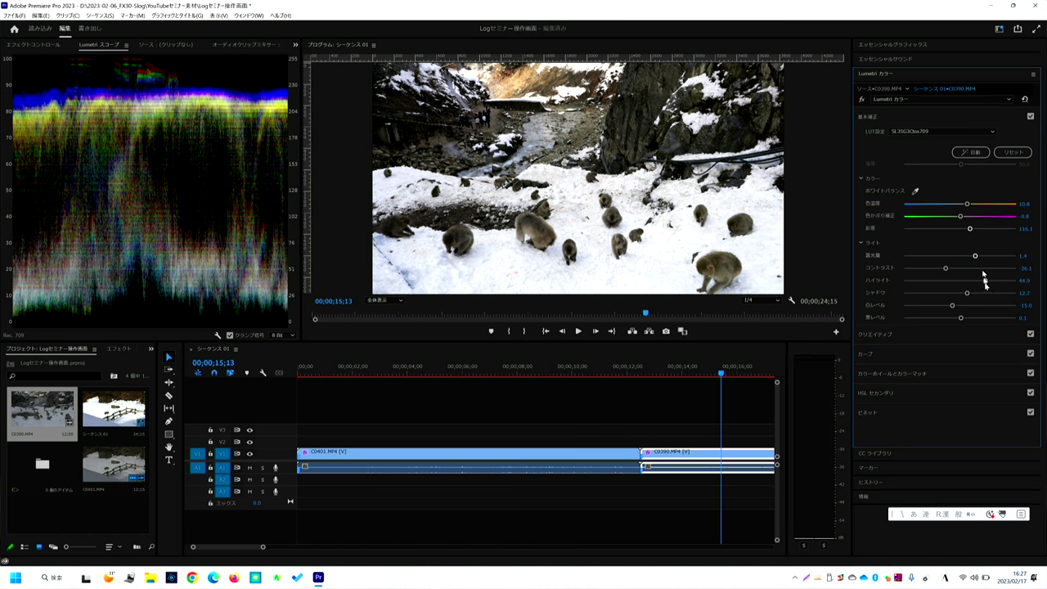
drag(984, 281, 975, 283)
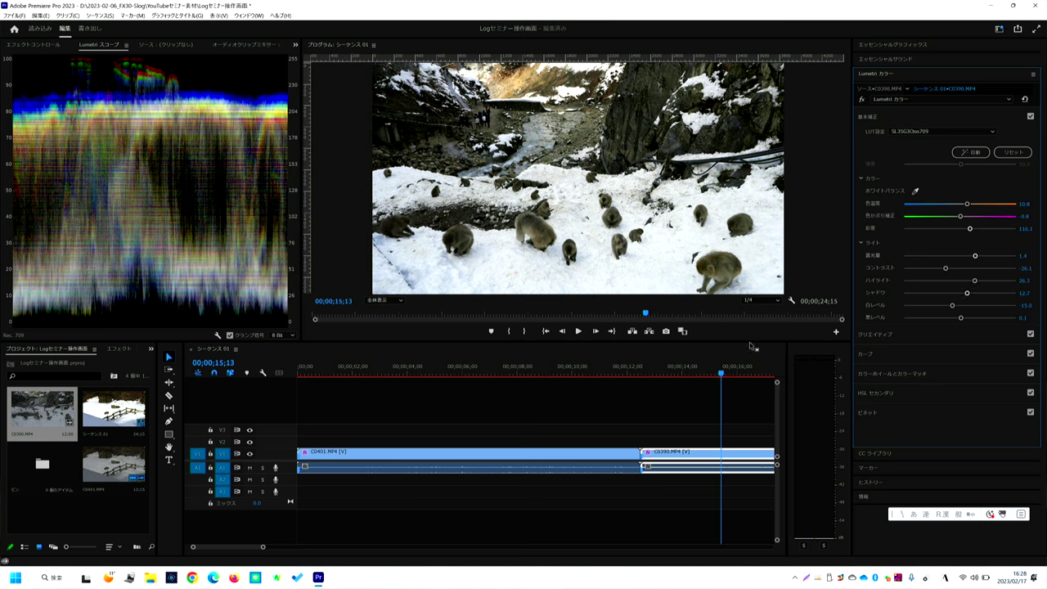
Play the sequence from 00;00;08;19 across the cut to compare the two graded clips
click(534, 372)
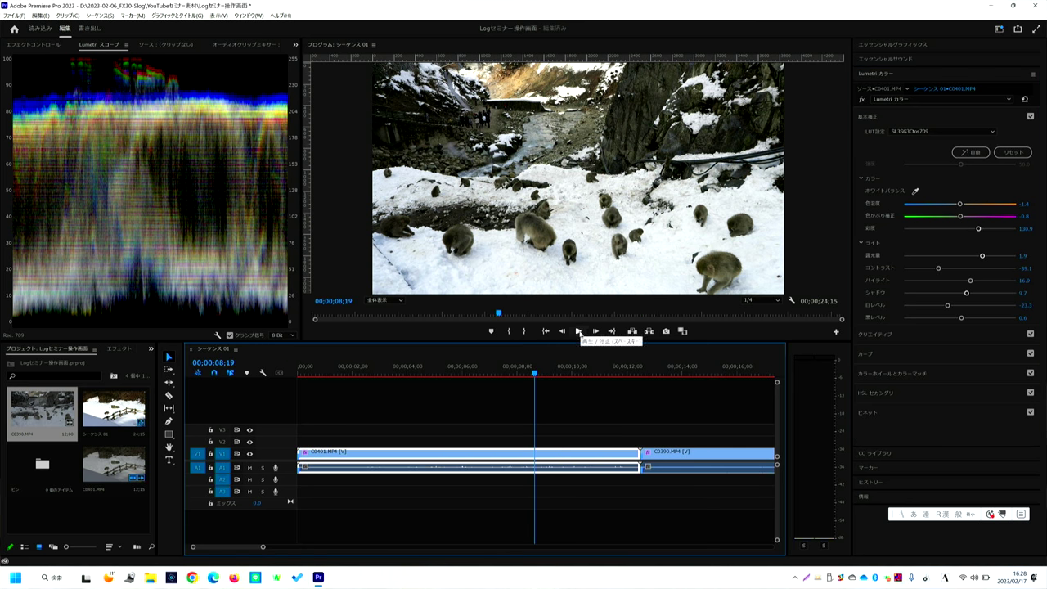
click(579, 331)
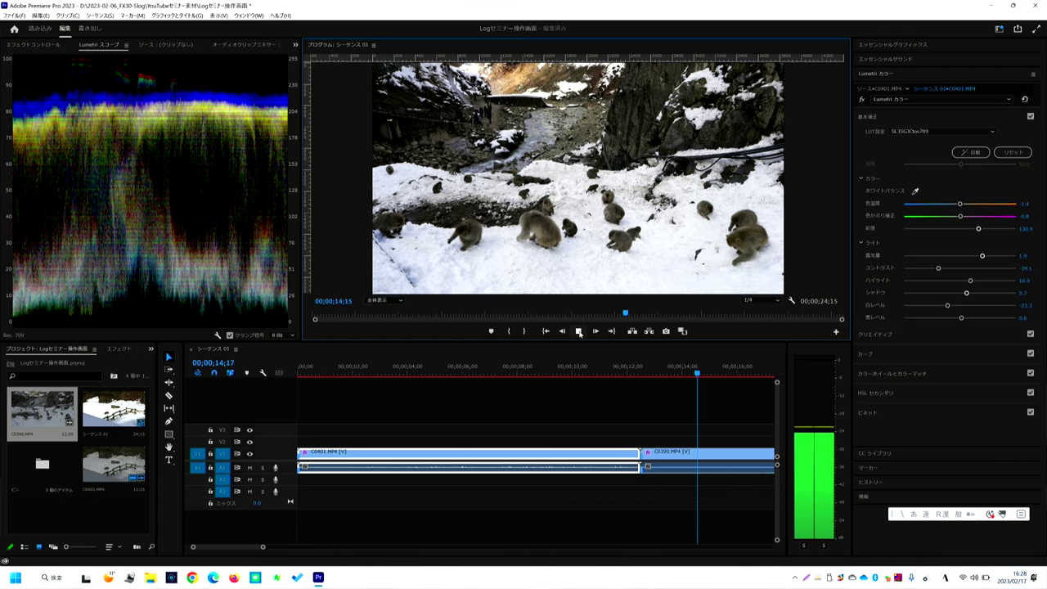
click(579, 332)
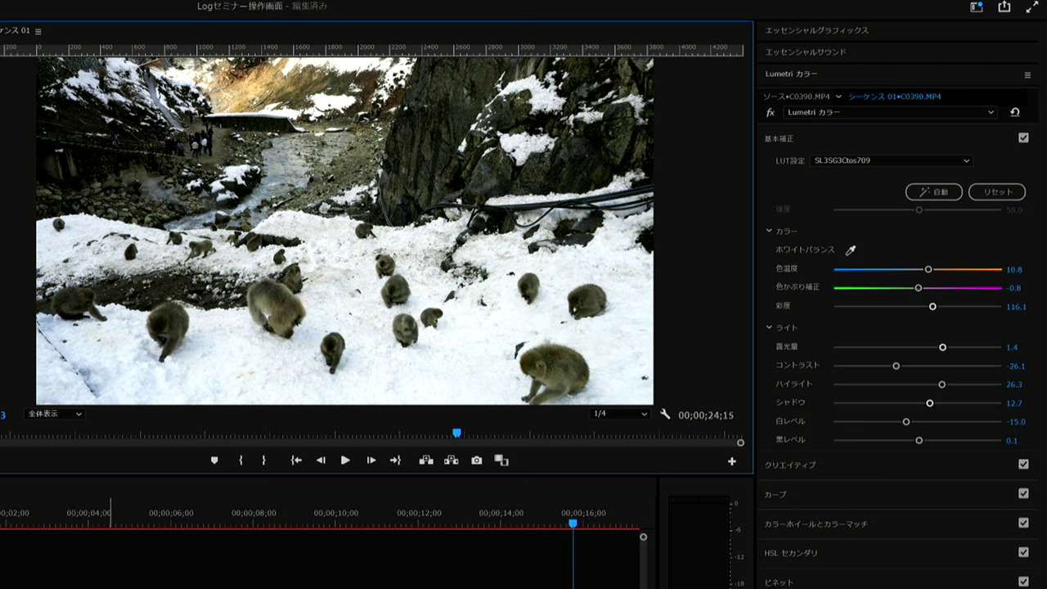
Apply the creative Look Fuji REALA 500D Kodak 2393 (by Adobe) to clip C0401.MP4 and view the clip at about 00;00;11;00
click(111, 573)
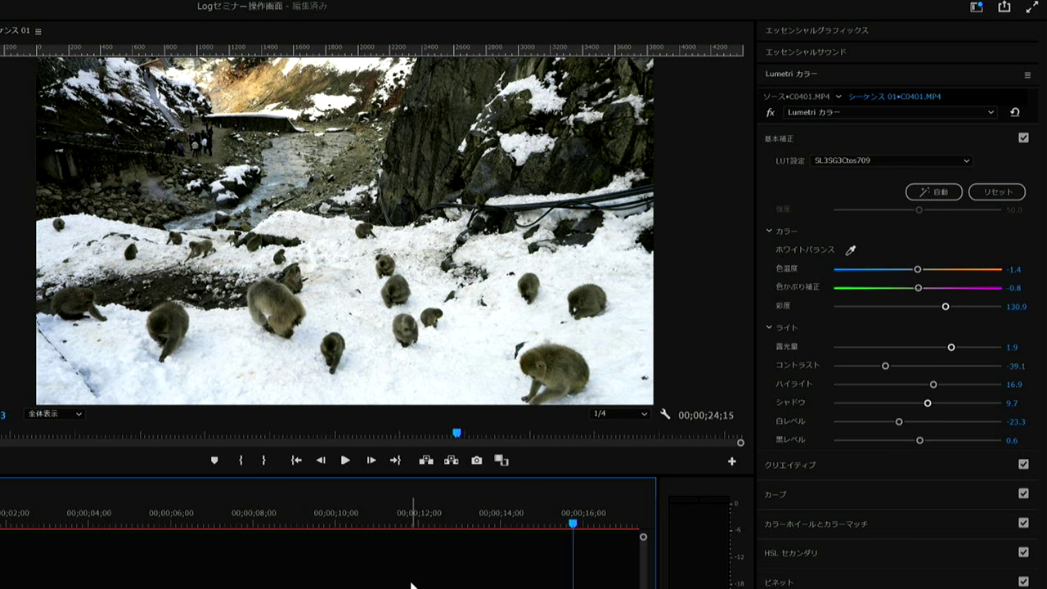
click(816, 465)
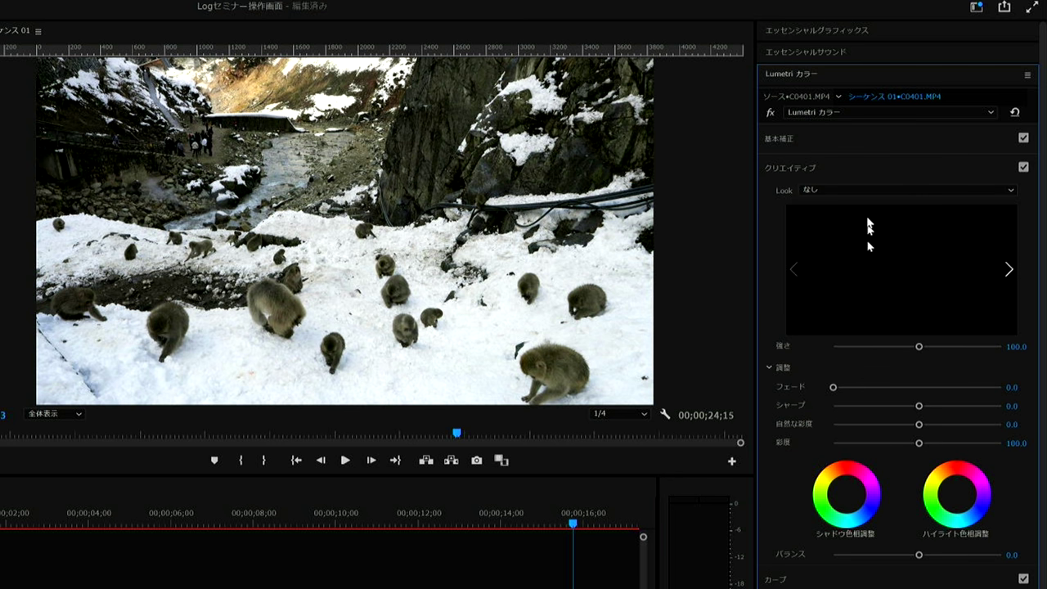
click(849, 190)
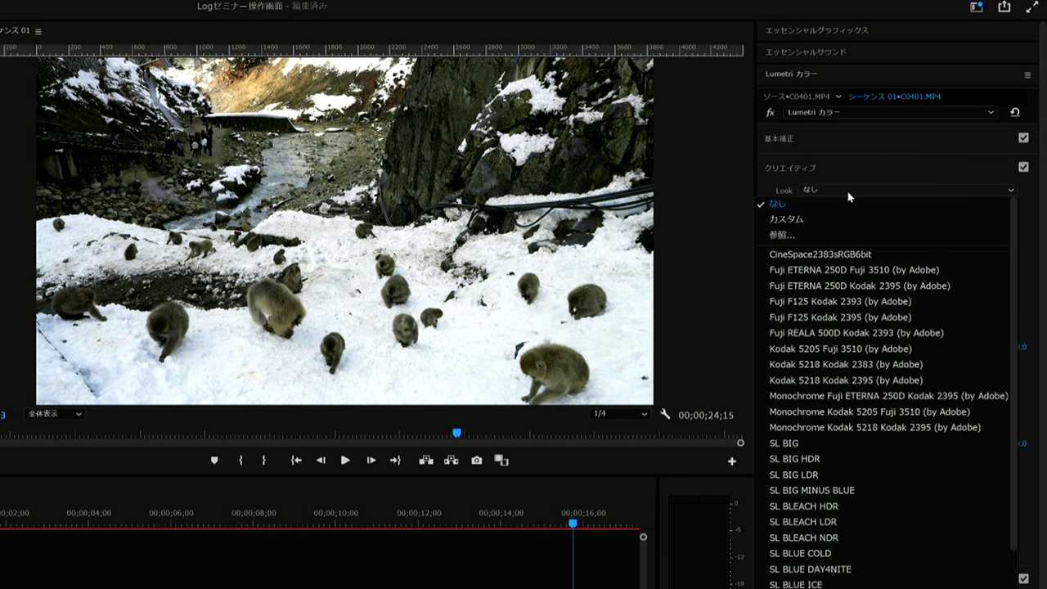
click(854, 333)
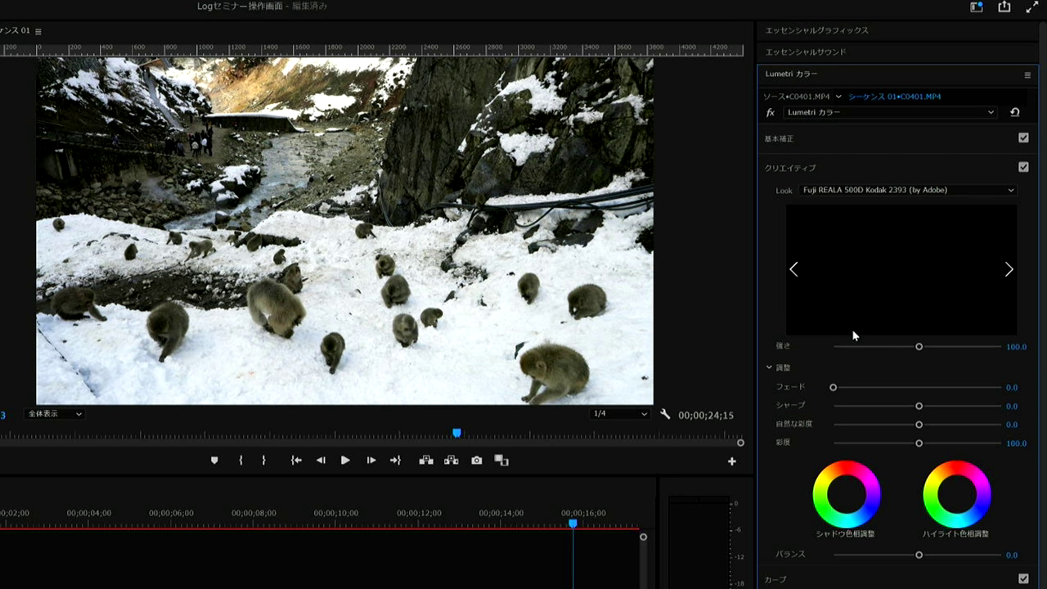
click(378, 522)
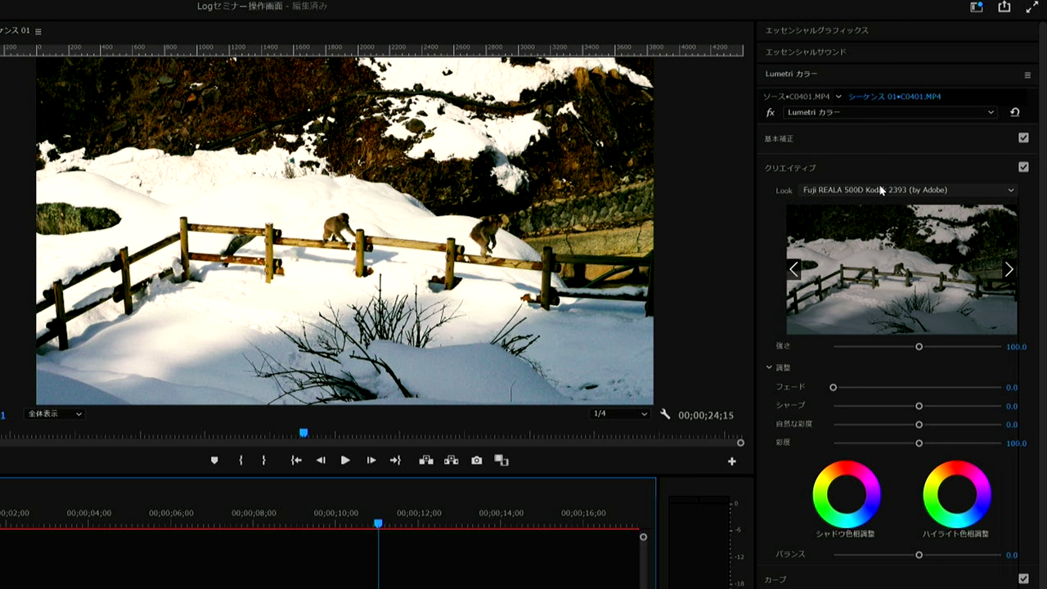
Try the SL BIG MINUS BLUE Look on clip C0401.MP4, and set the Look back to なし (none)
click(882, 190)
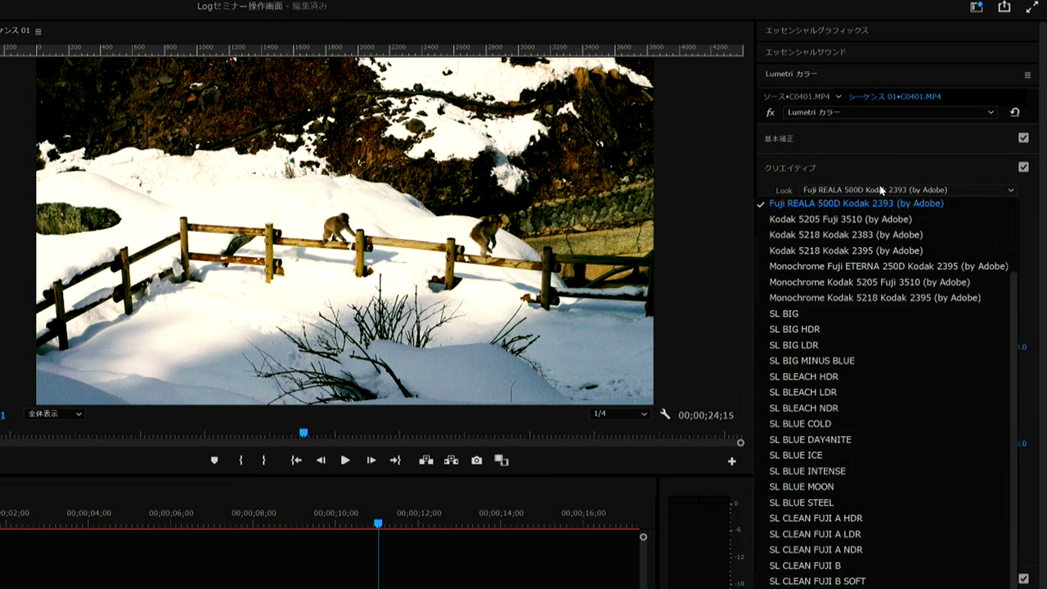
click(861, 361)
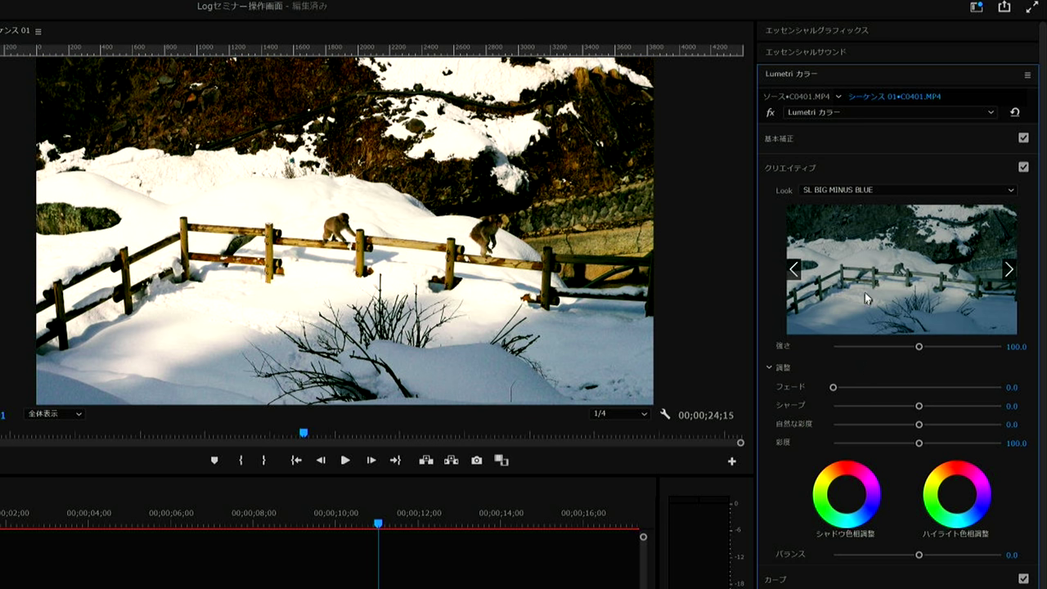
click(873, 191)
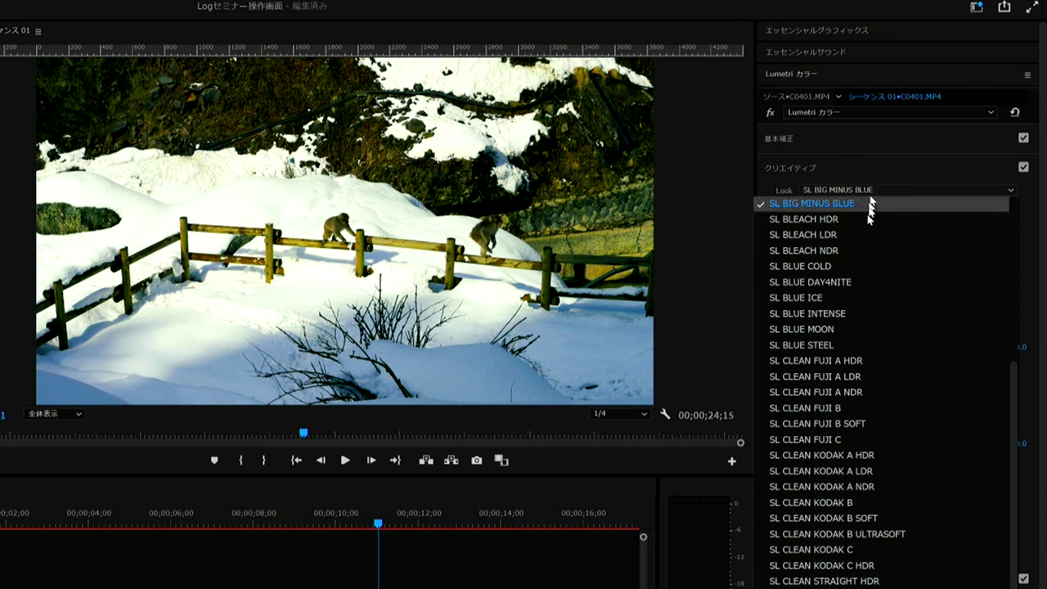
scroll(852, 308, up, 5)
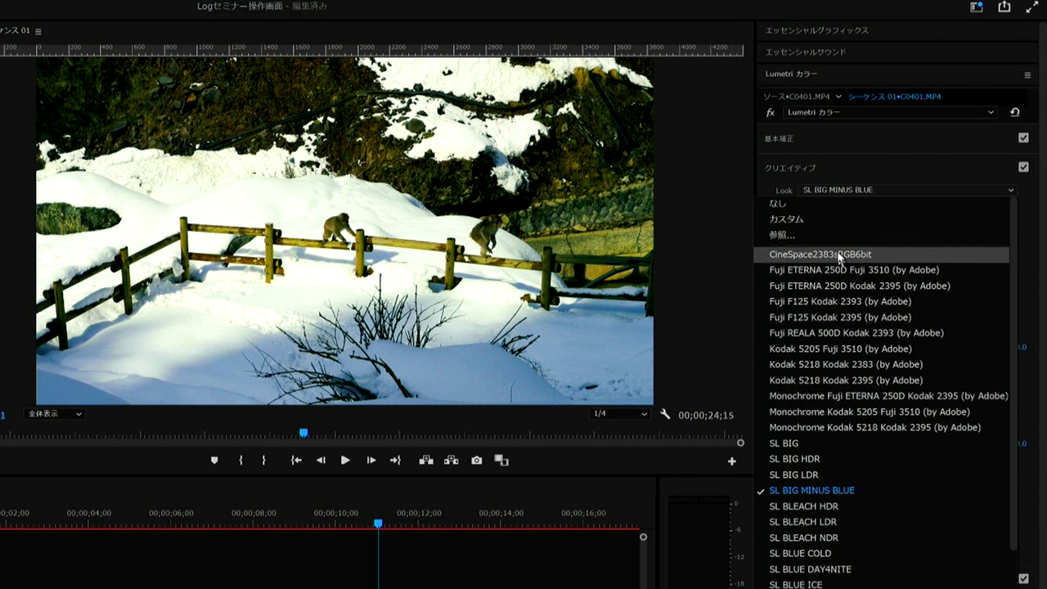
click(818, 206)
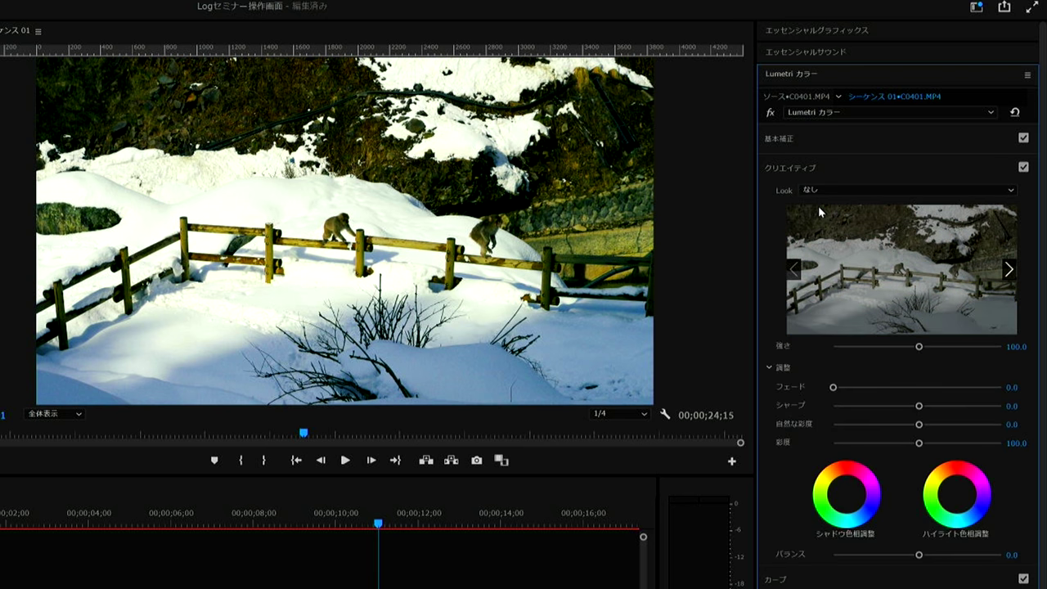